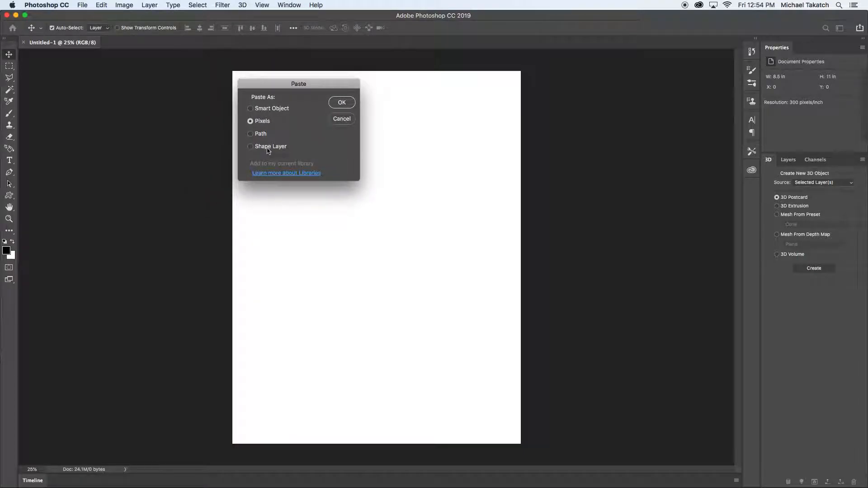
- Paste the Tupperware logo as pixels and enlarge it to about 6.46 in wide on the upper half of the page
click(350, 104)
drag(449, 208, 486, 178)
drag(439, 252, 435, 213)
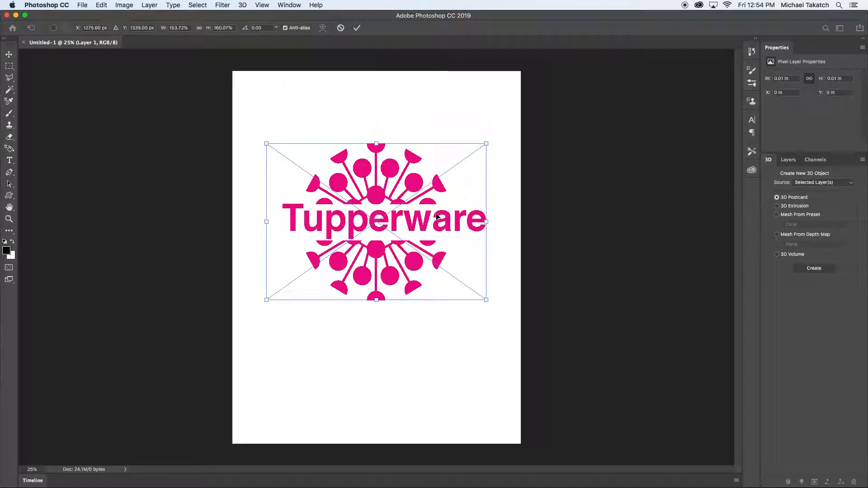
key(Return)
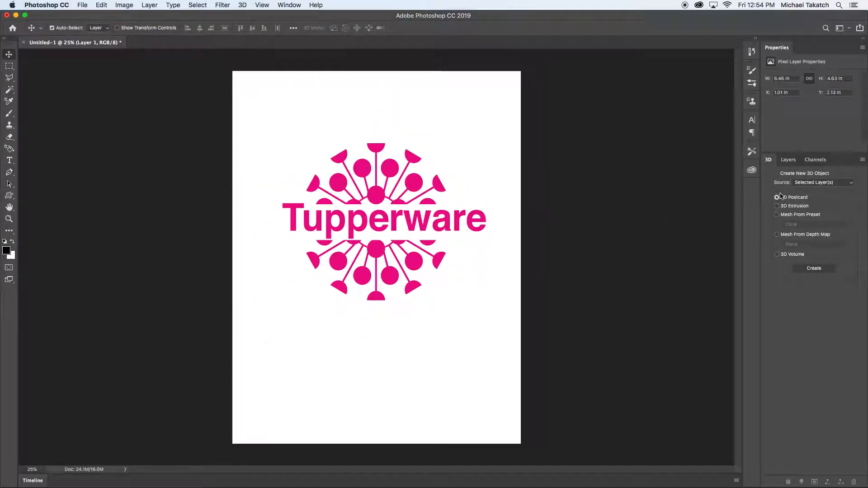
- Toggle the Background layer's visibility to check the logo for white areas, leaving the Background hidden
click(789, 160)
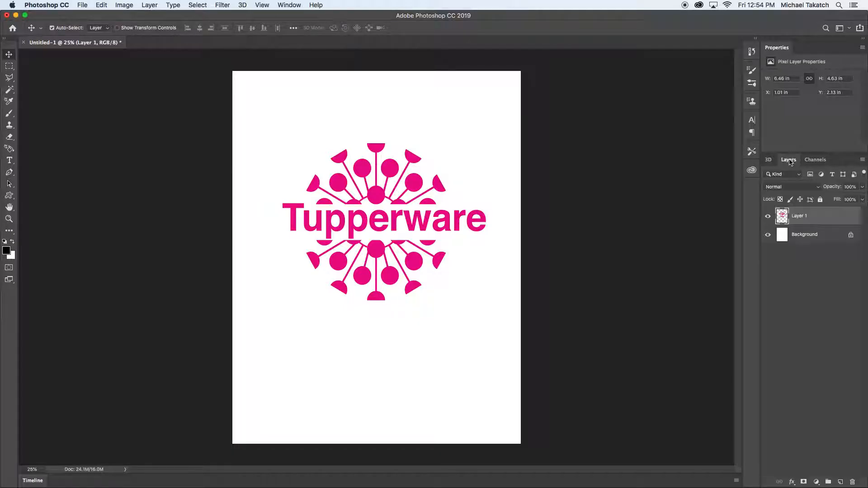
click(768, 235)
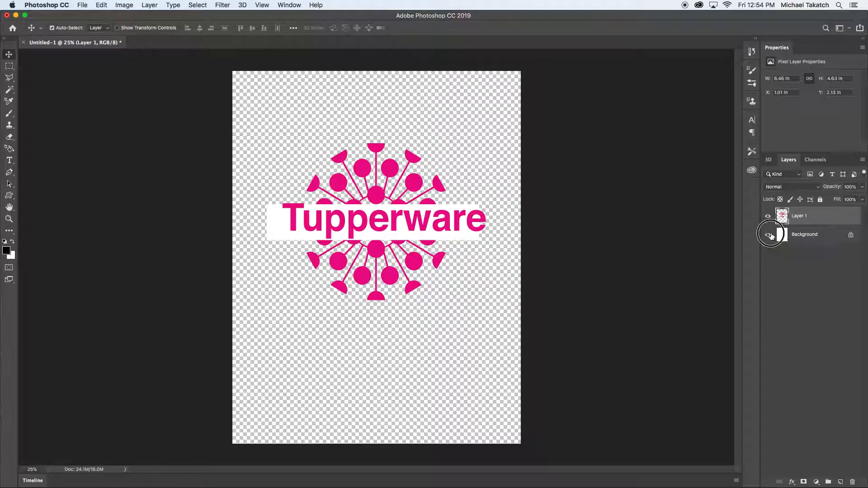
click(771, 236)
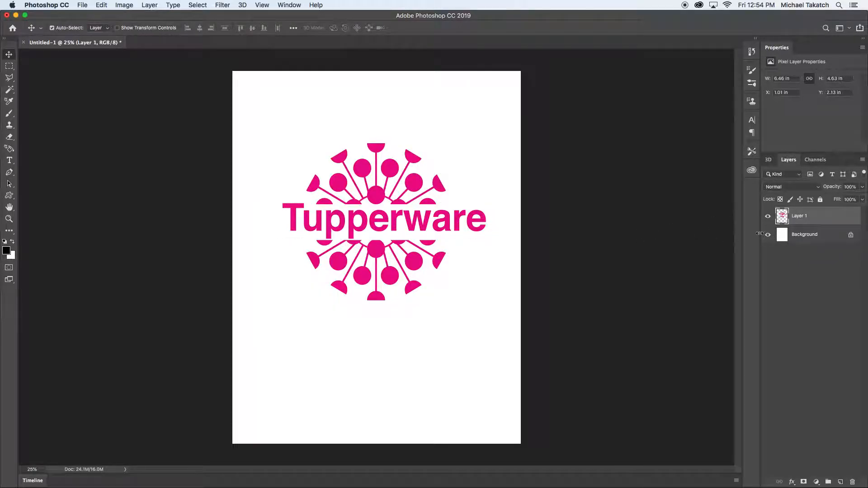
click(768, 235)
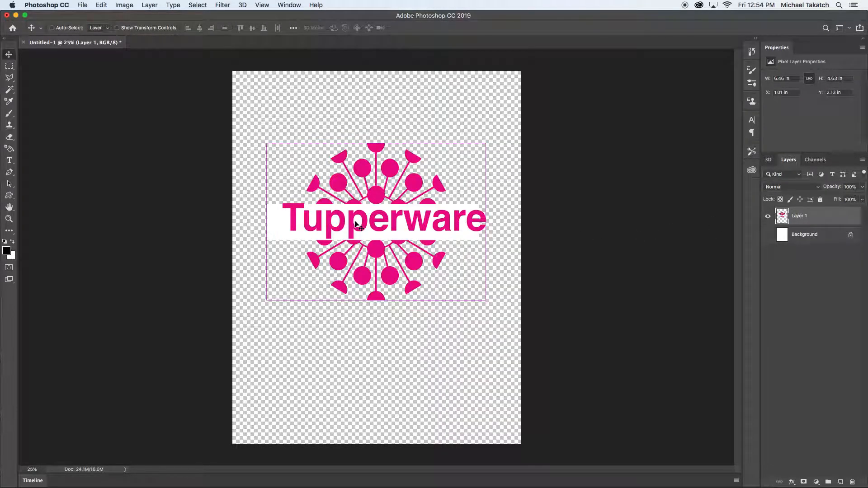
- Erase all white areas from the logo layer, including inside the letters, using the Magic Eraser with Contiguous off
key(super+equal)
key(super+equal)
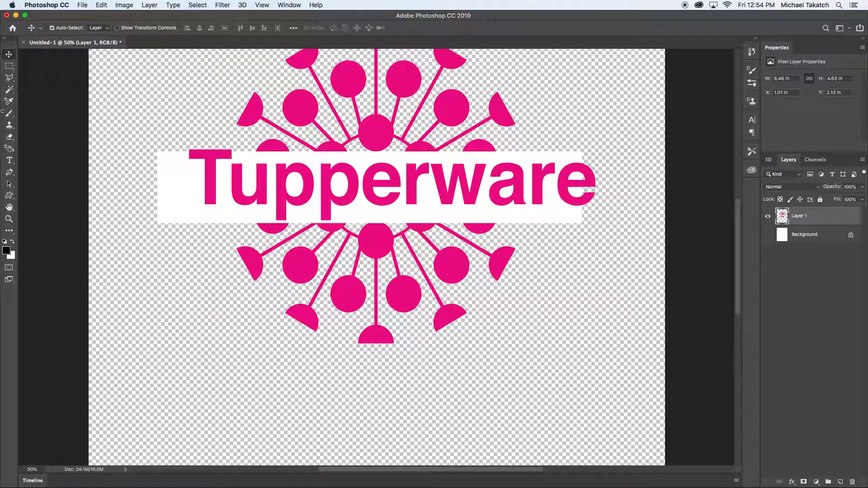
click(9, 137)
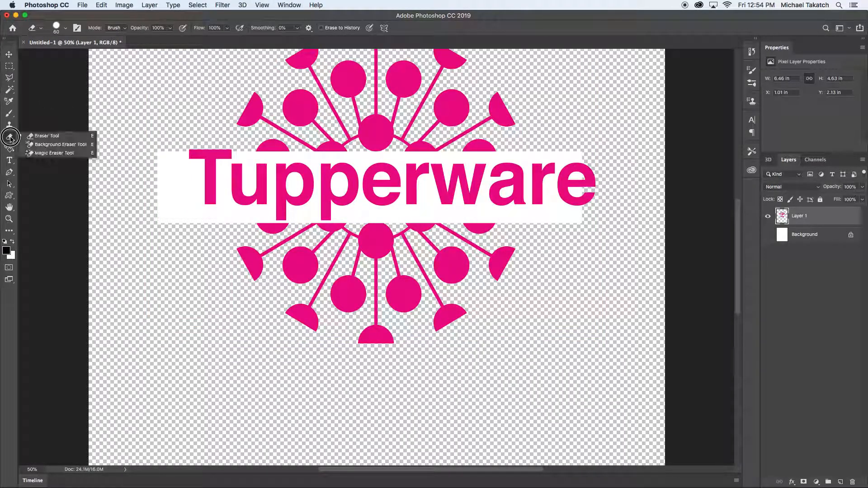
click(51, 154)
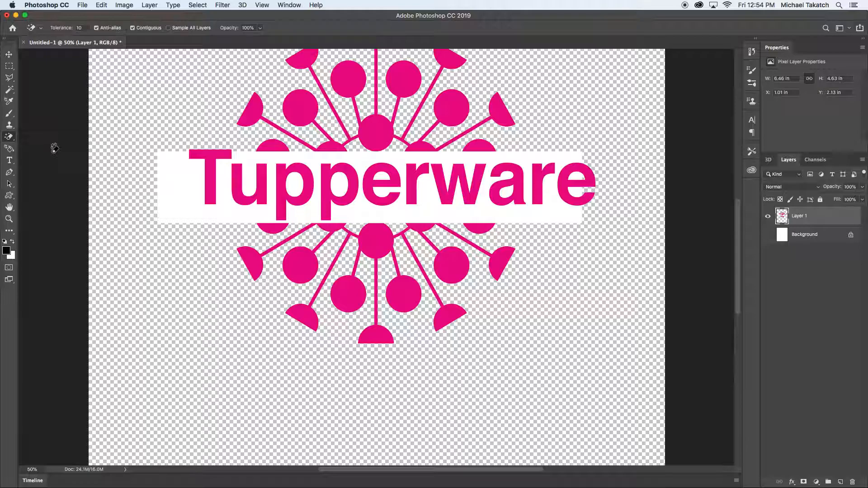
click(189, 180)
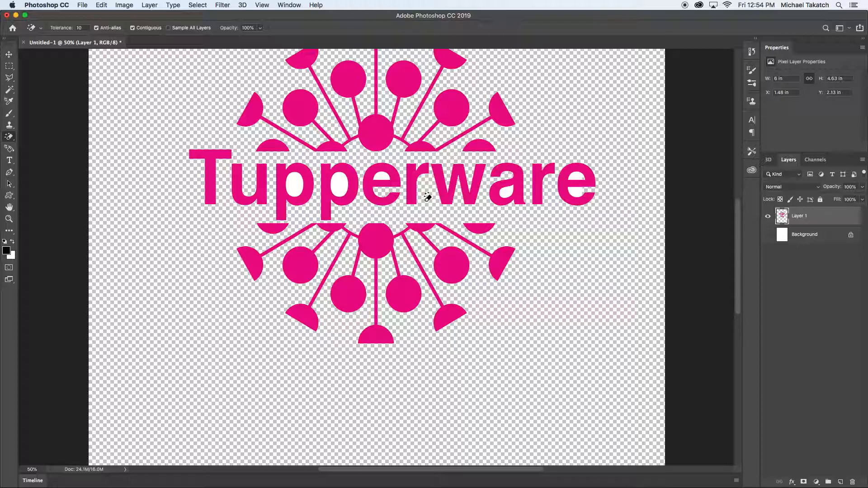
key(super+z)
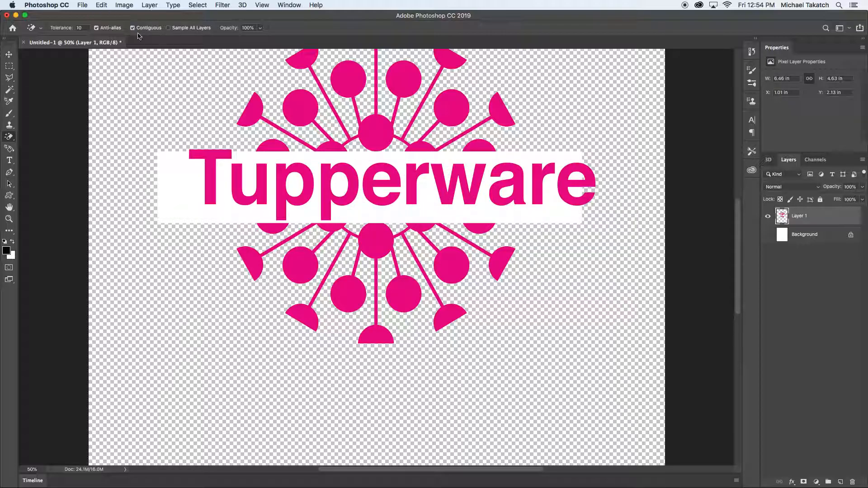
click(250, 181)
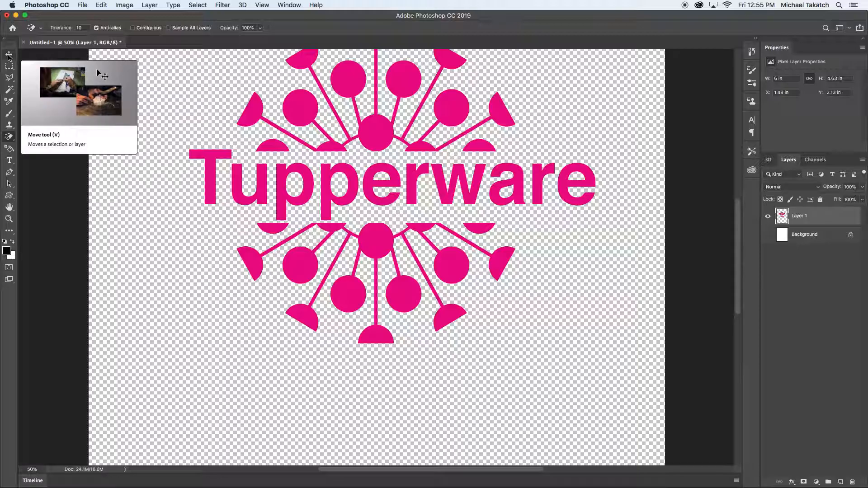
- Show the Background layer, select the logo layer's pixels and expand the selection by 20 pixels
click(769, 235)
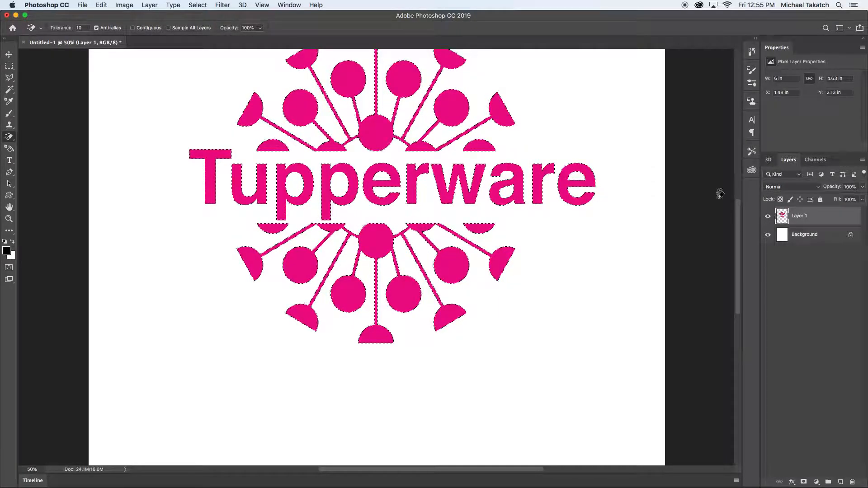
scroll(557, 186, up, 2)
scroll(557, 186, up, 1)
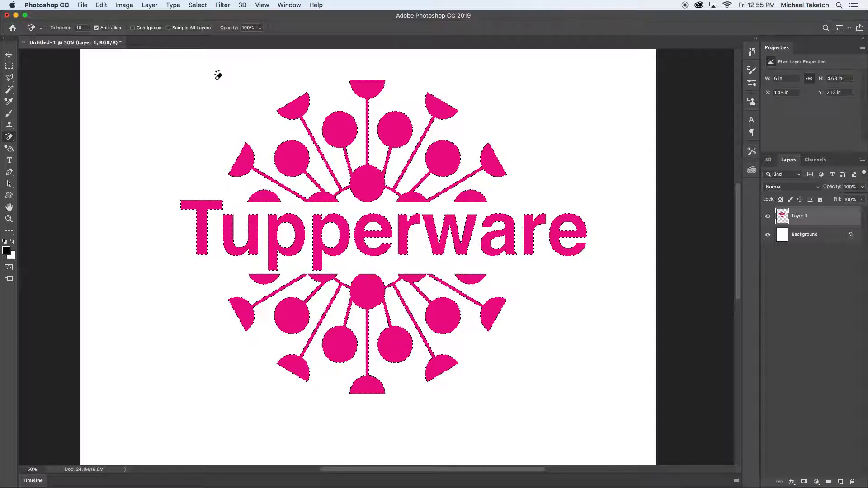
click(198, 6)
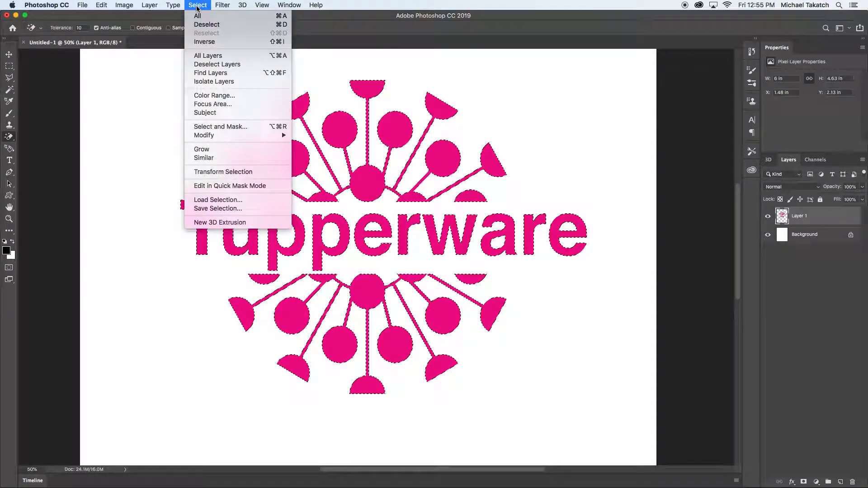
mouse_move(223, 137)
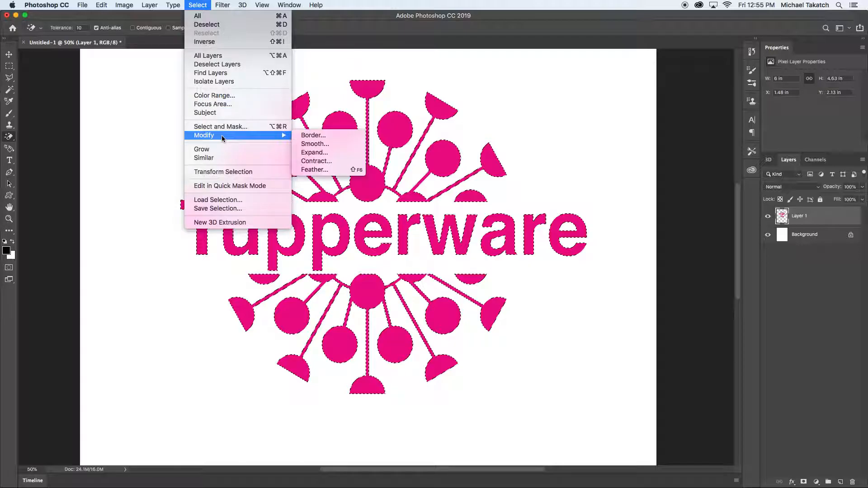
click(320, 153)
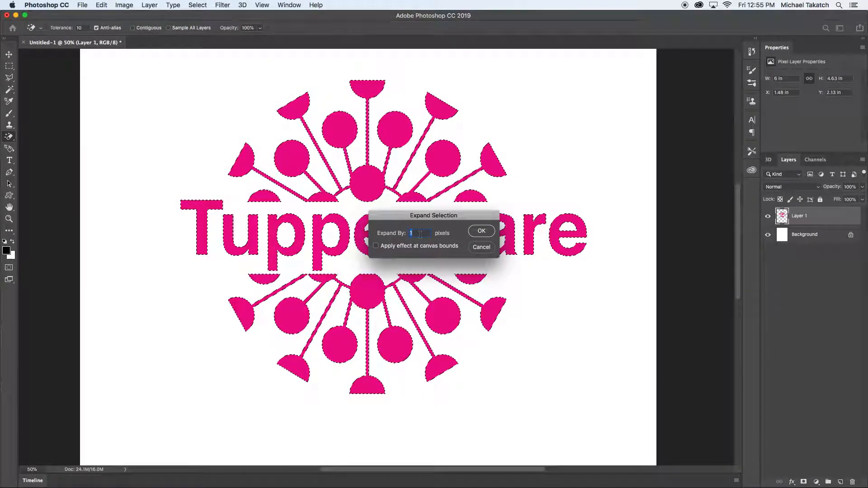
text(15)
key(Return)
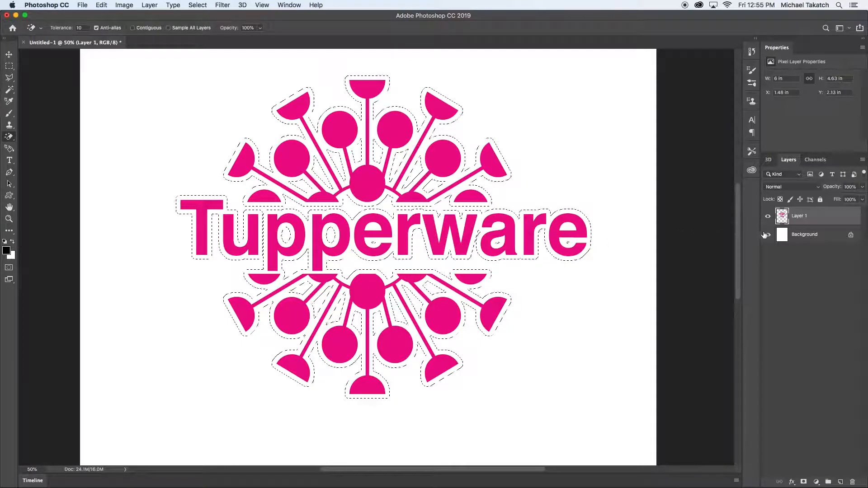
- Add a new layer above the logo, try filling the expanded selection with black on it, and undo that fill
click(840, 482)
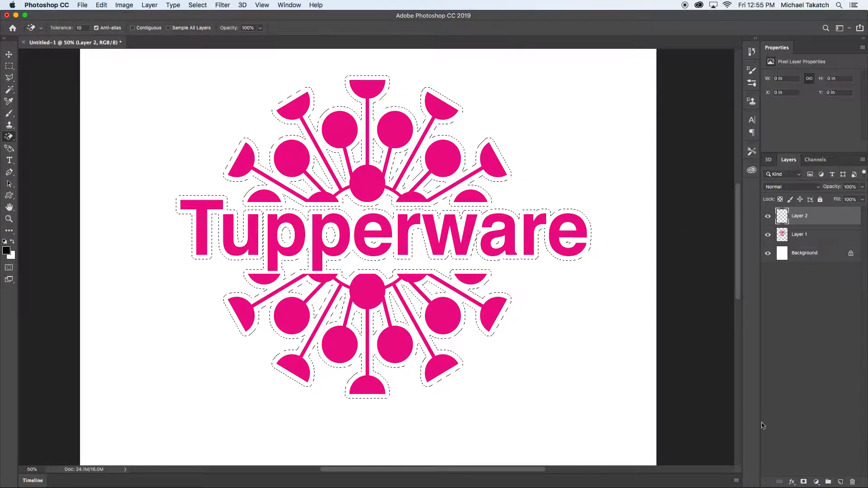
key(alt+BackSpace)
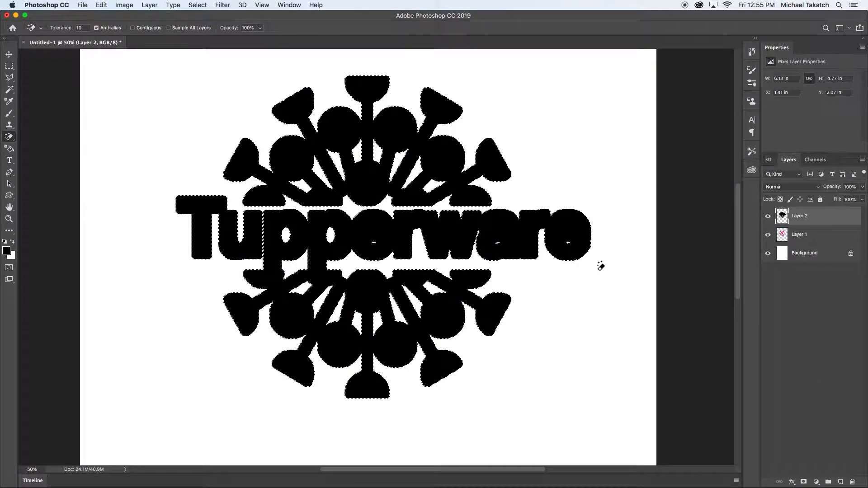
key(super+z)
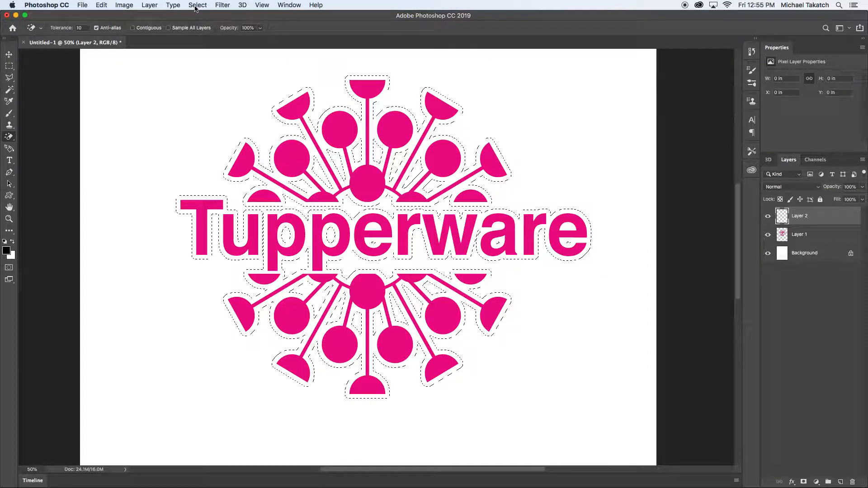
- Expand the selection around the logo by a further 20 pixels
click(196, 5)
mouse_move(219, 135)
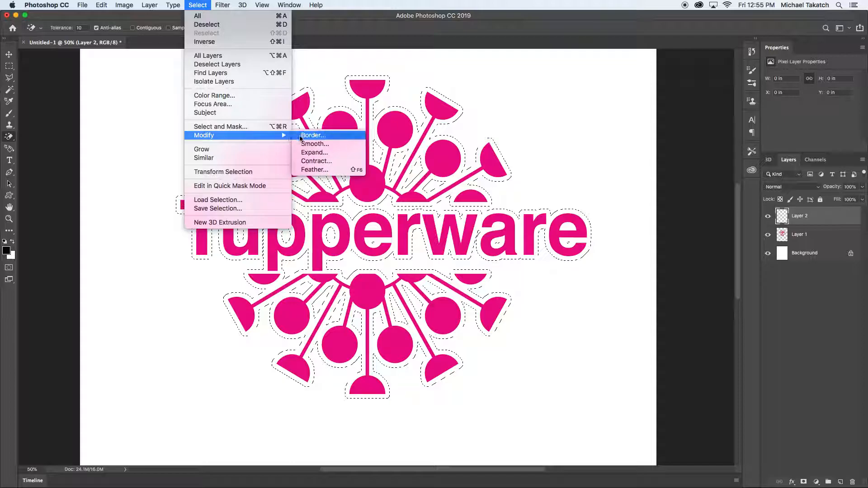
click(323, 154)
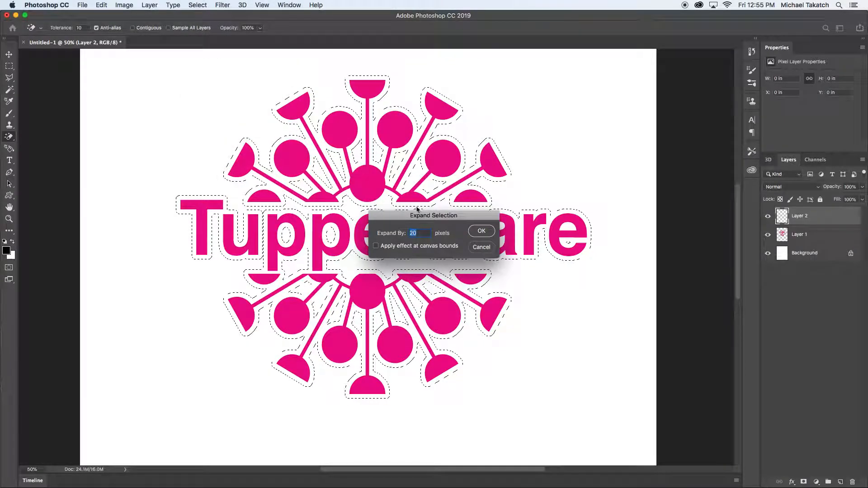
click(480, 232)
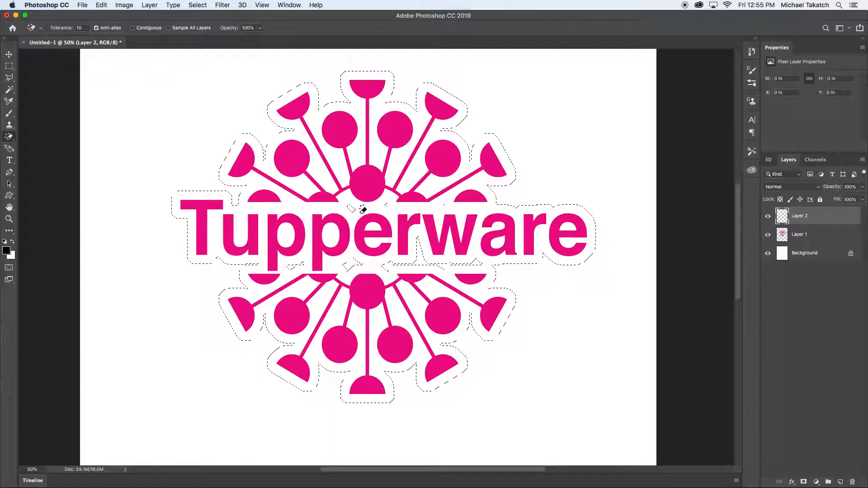
- Add the small unselected gaps around the Tupperware lettering to the selection with the Lasso tool
click(9, 77)
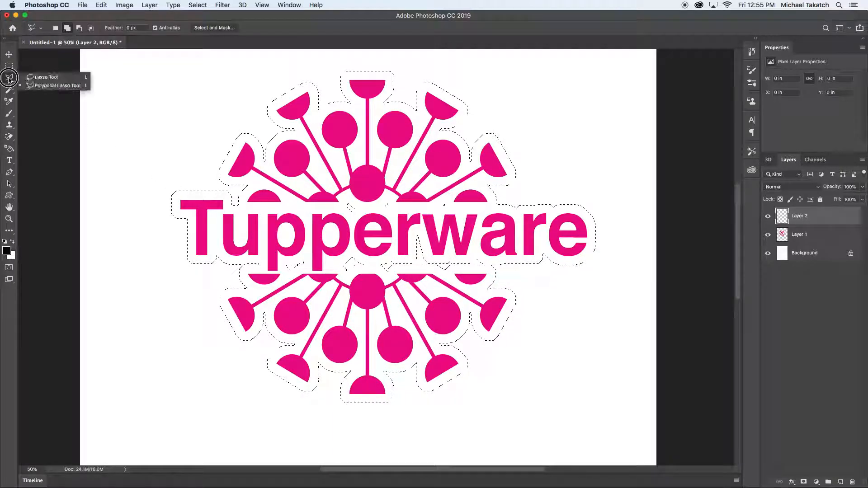
click(45, 77)
click(68, 28)
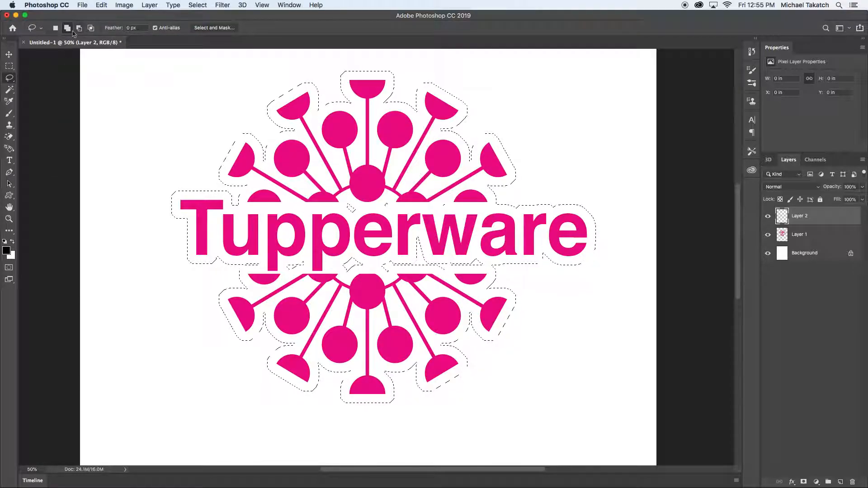
mouse_move(270, 209)
mouse_down()
mouse_move(264, 245)
mouse_move(284, 283)
mouse_move(354, 297)
mouse_up()
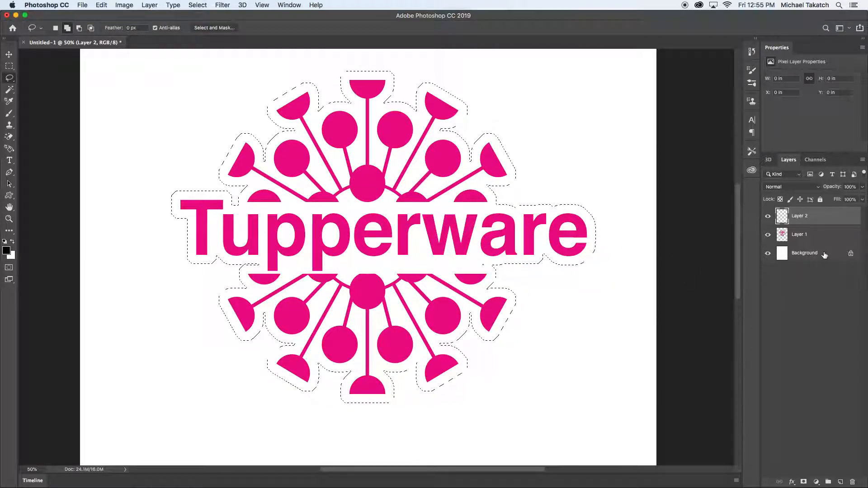
- Place Layer 2 beneath the logo layer and, with the Background hidden, fill its selection with white and deselect
drag(823, 225, 816, 247)
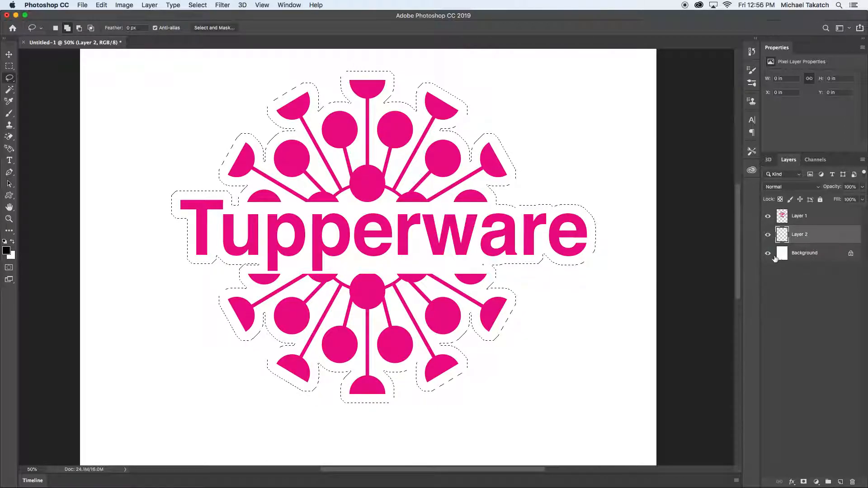
click(766, 256)
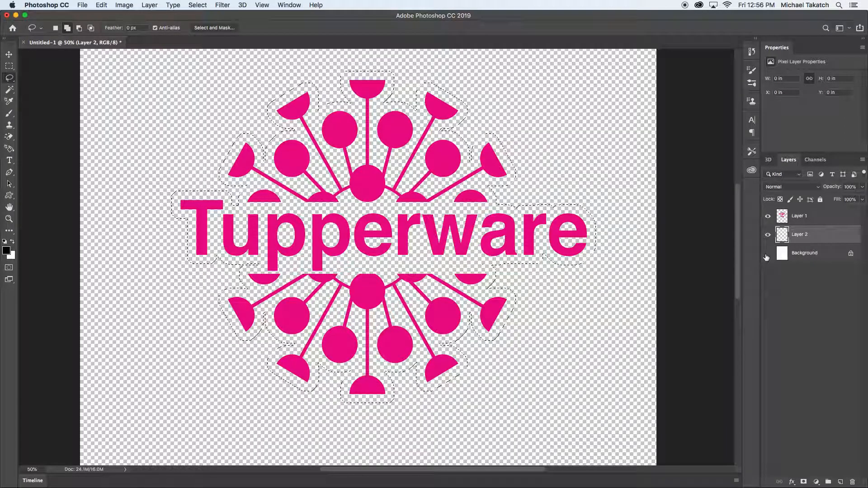
key(super+BackSpace)
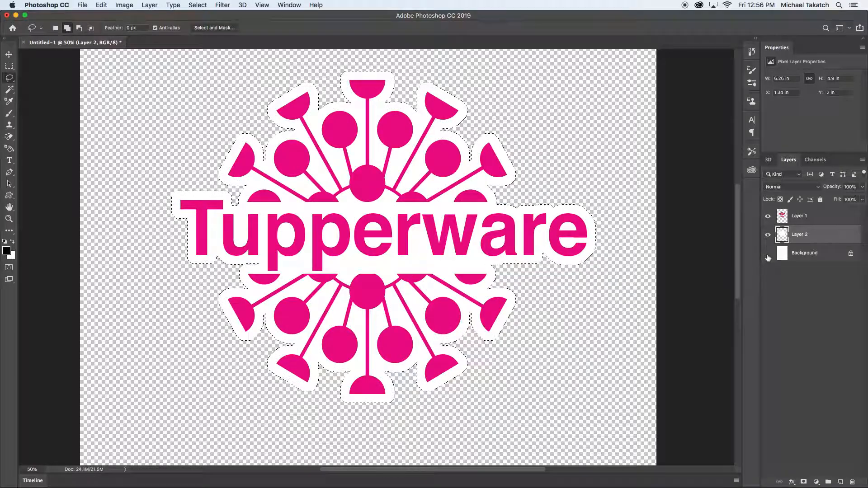
key(super+d)
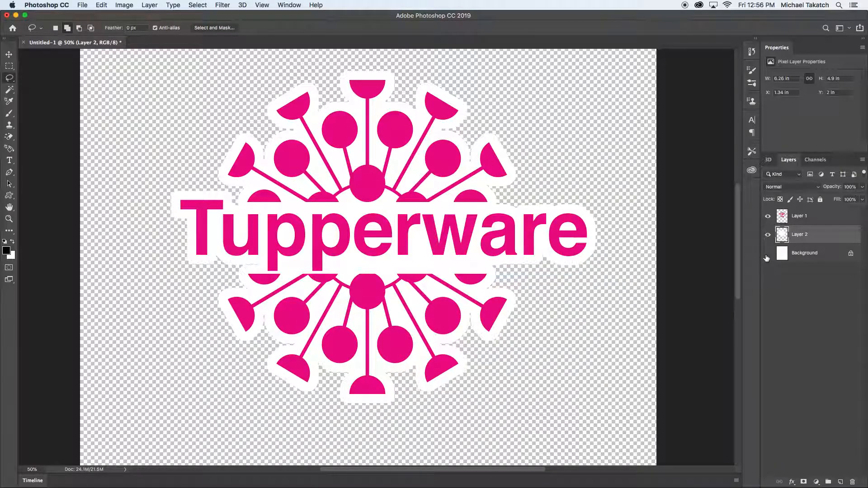
- Duplicate Layer 1 and Layer 2 together, hide the originals, and merge the two copies into one layer
click(820, 221)
shift+click(821, 235)
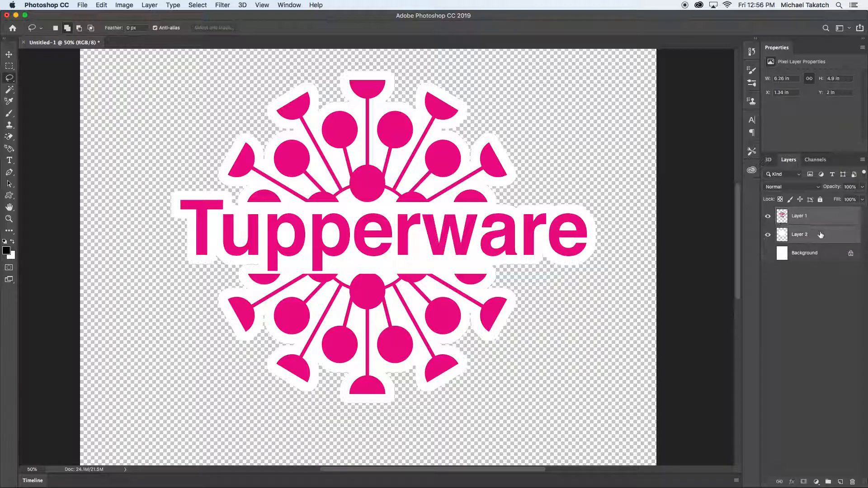
drag(829, 230, 842, 482)
drag(768, 254, 768, 272)
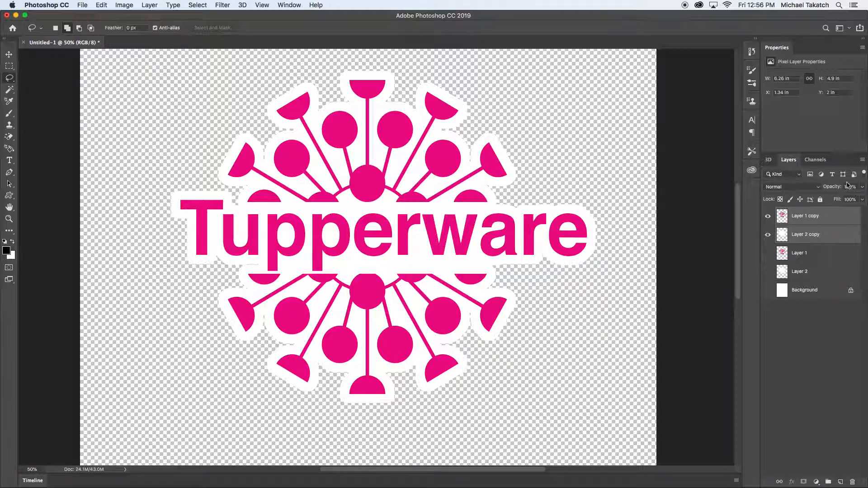
click(862, 160)
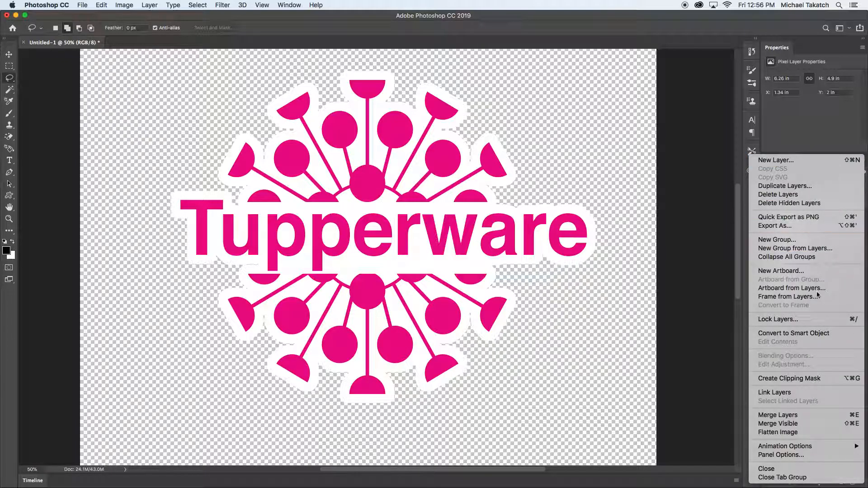
click(776, 415)
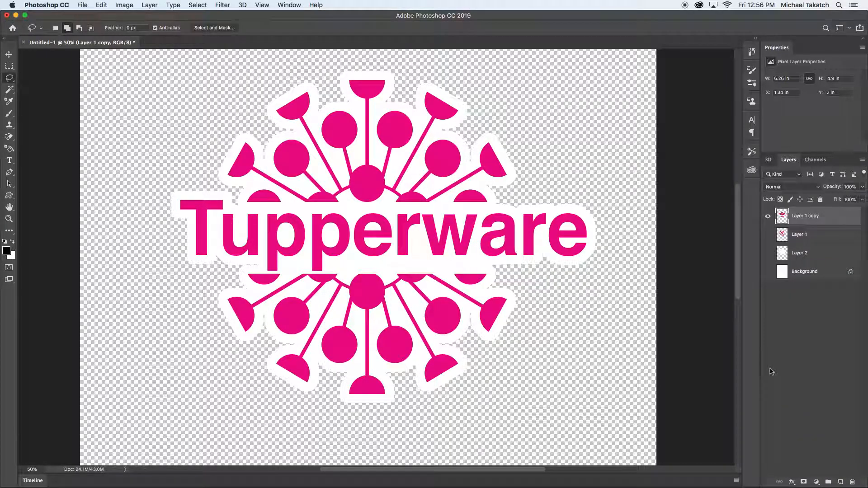
- Add a Bevel & Emboss effect to Layer 1 copy using Inner Bevel, Chisel Hard and a size of 16 px
double_click(840, 216)
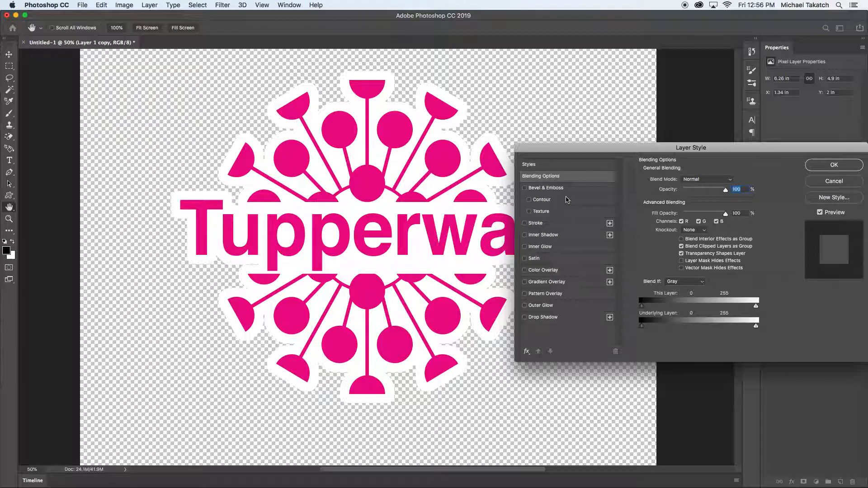
click(572, 193)
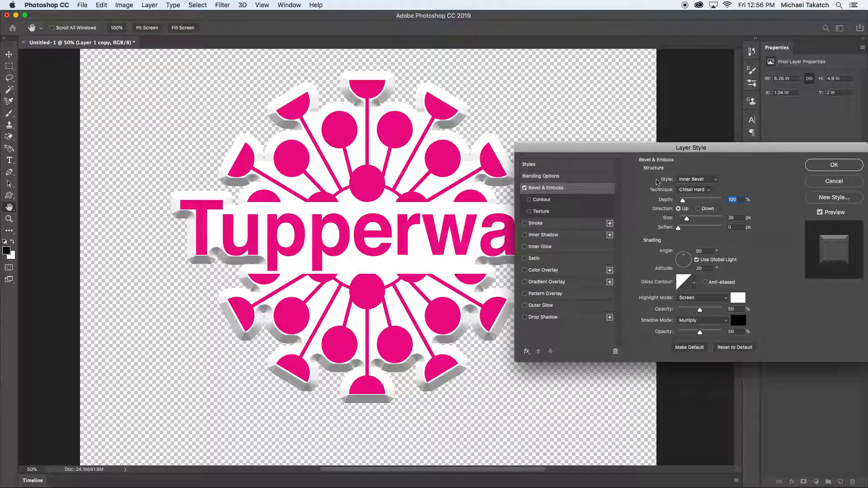
drag(686, 220, 684, 220)
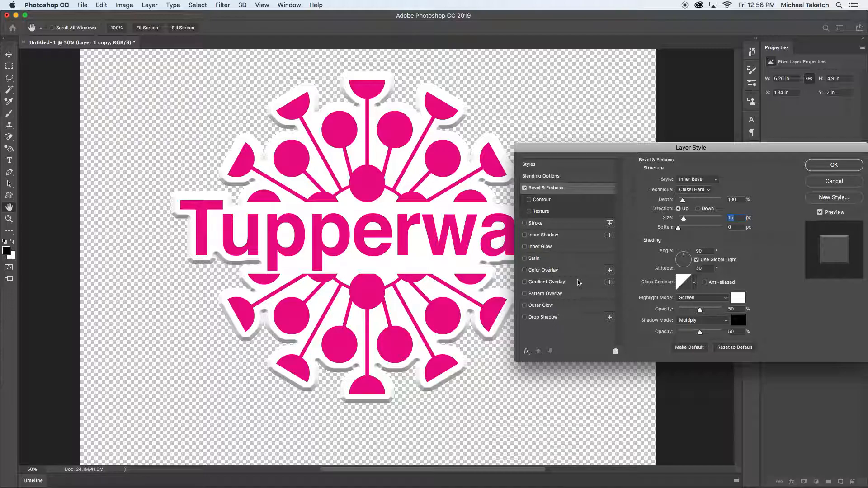
click(696, 179)
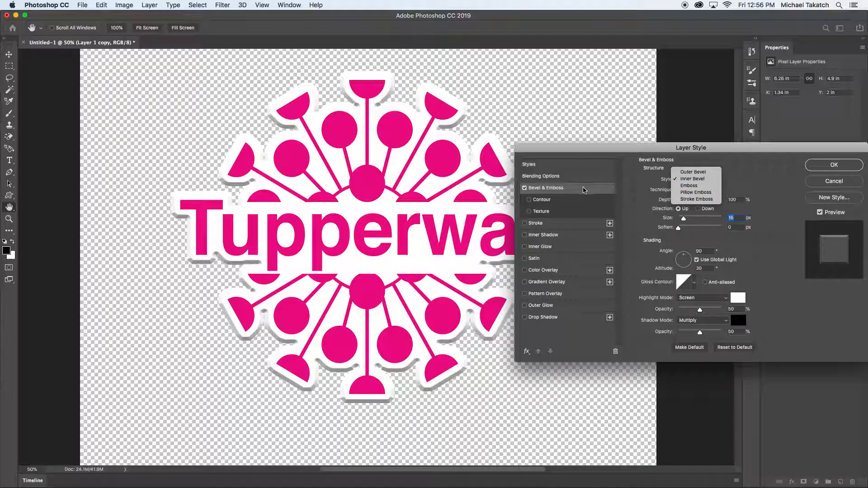
- Add a Drop Shadow effect to Layer 1 copy and apply the layer style
click(565, 316)
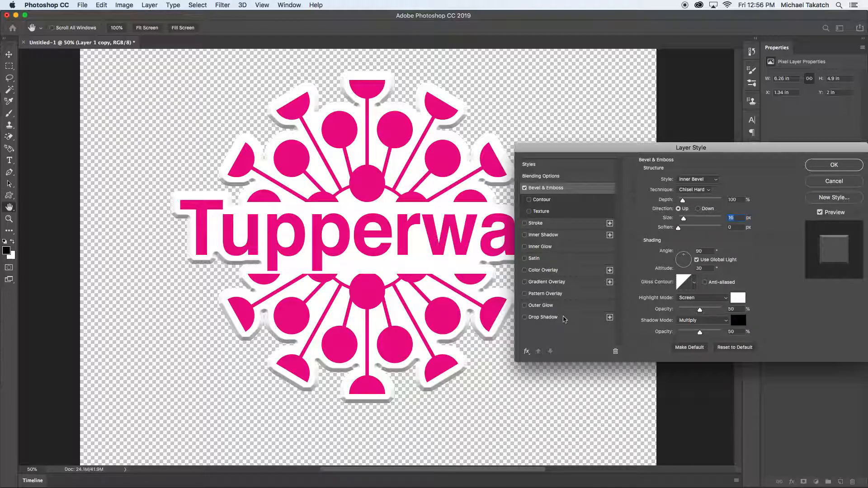
click(565, 316)
click(821, 165)
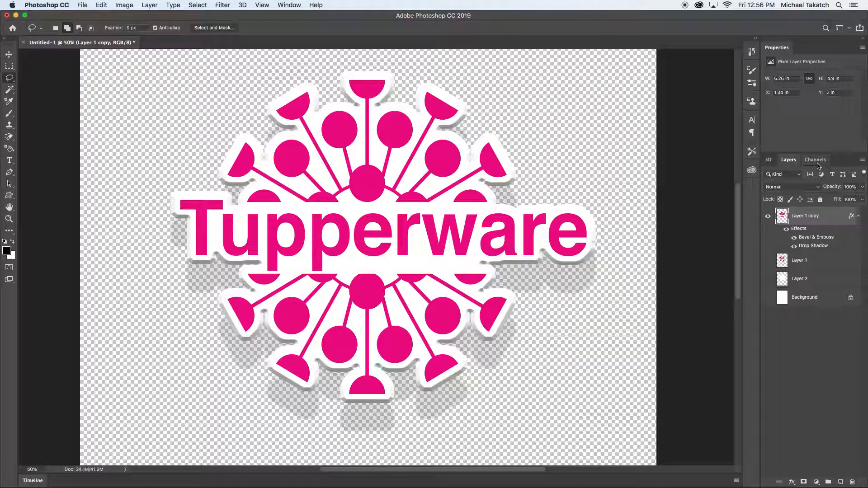
- Show the Background layer and set Layer 1 copy's drop shadow to a 71° angle, 28 px distance and 14% opacity
click(767, 298)
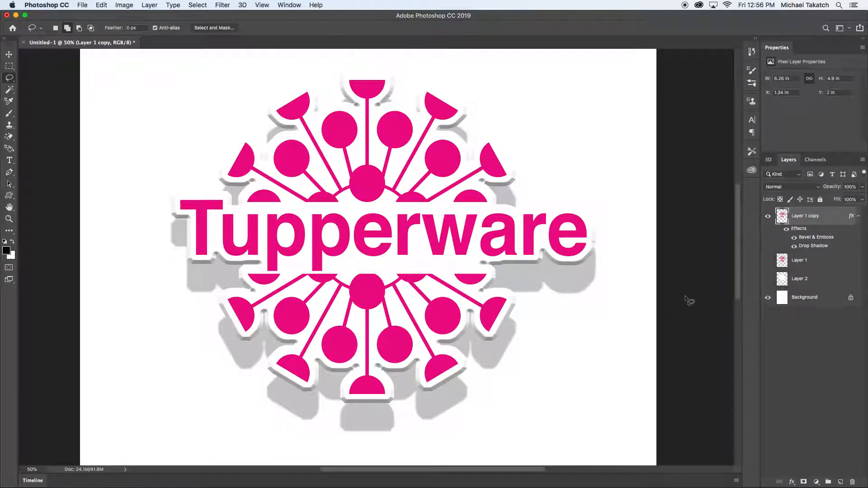
double_click(829, 218)
click(576, 319)
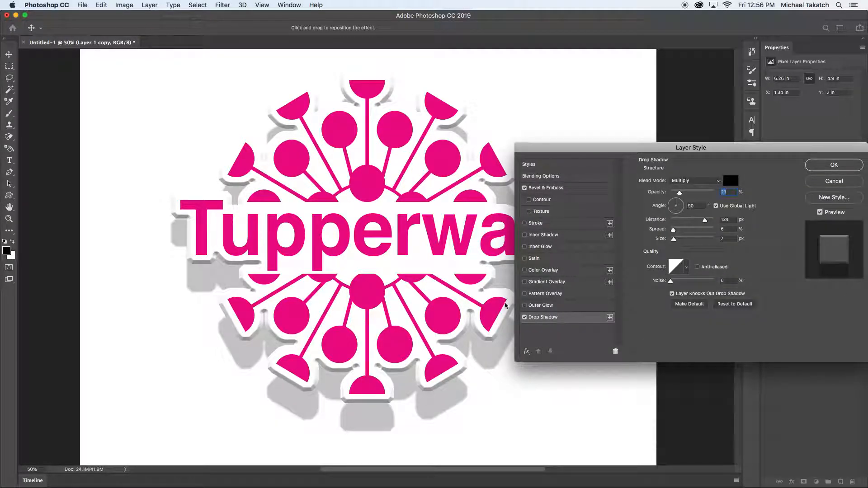
drag(438, 298, 434, 274)
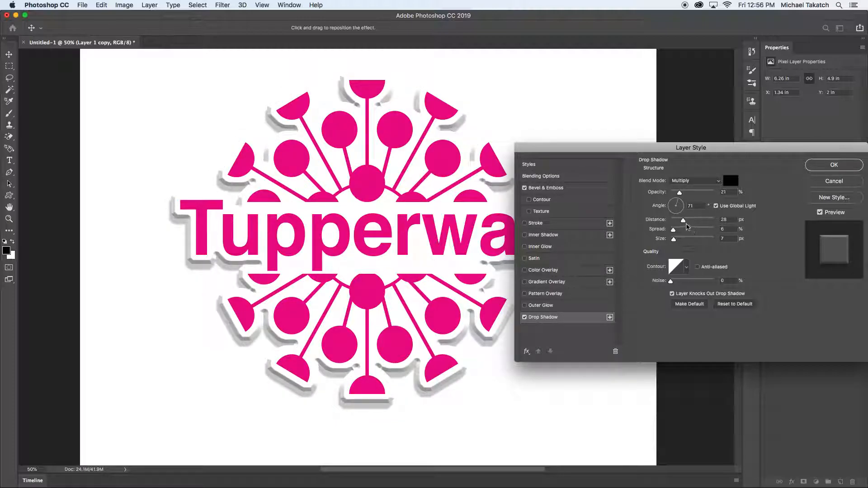
drag(680, 193, 676, 194)
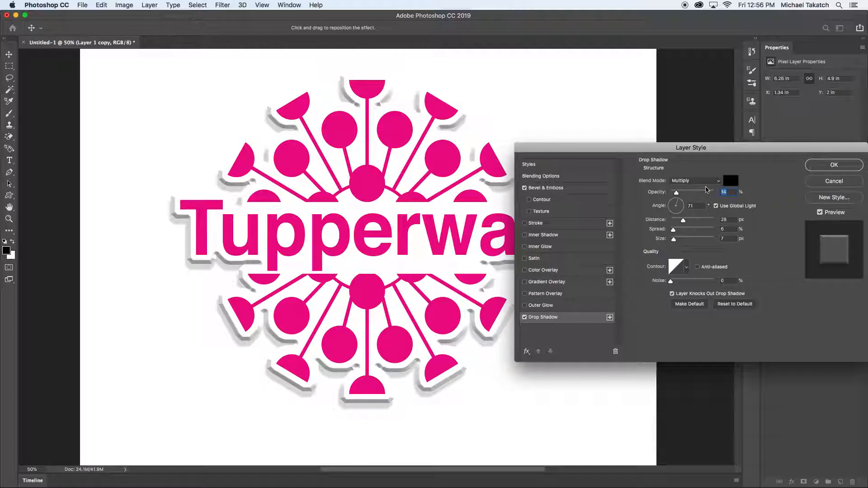
- Add a Texture to the bevel of Layer 1 copy, look through the available patterns, and apply the layer style
click(570, 211)
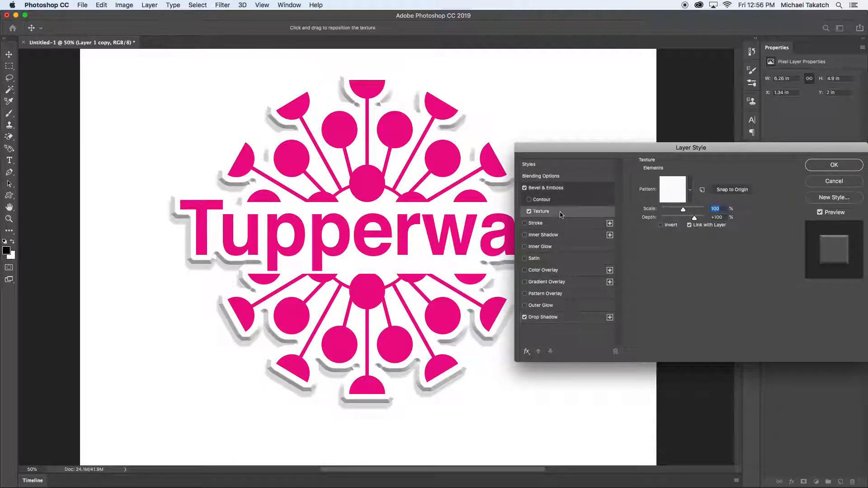
click(676, 199)
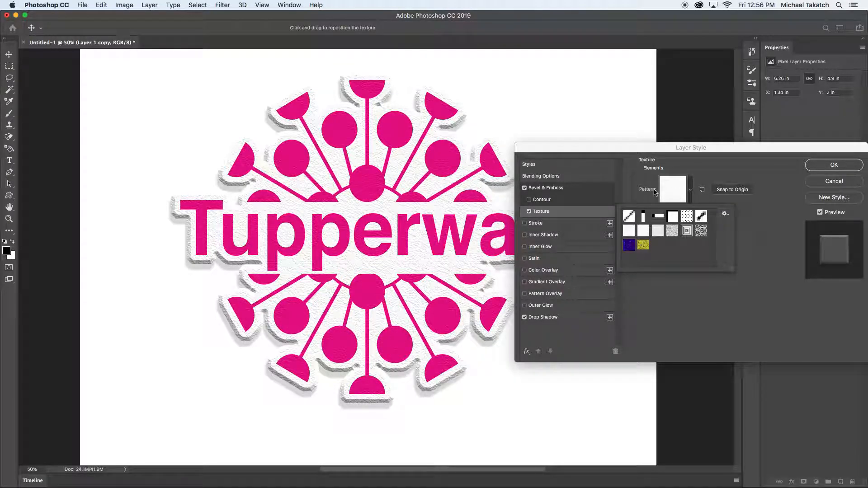
click(724, 214)
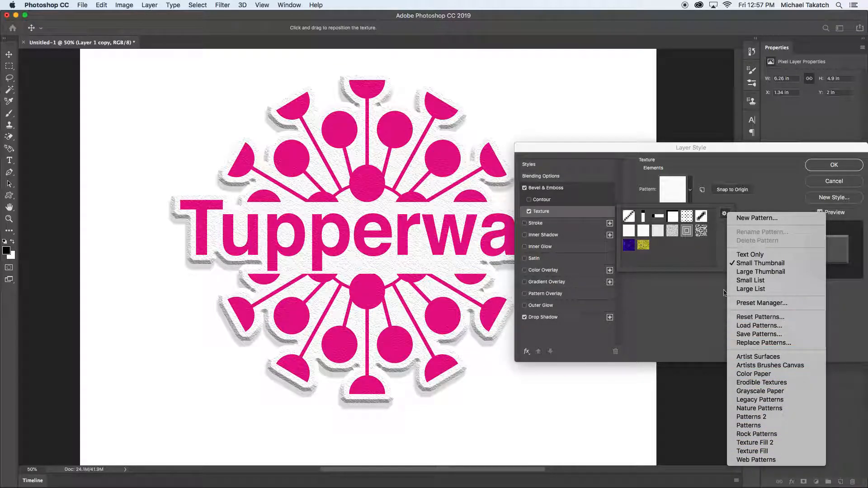
click(673, 232)
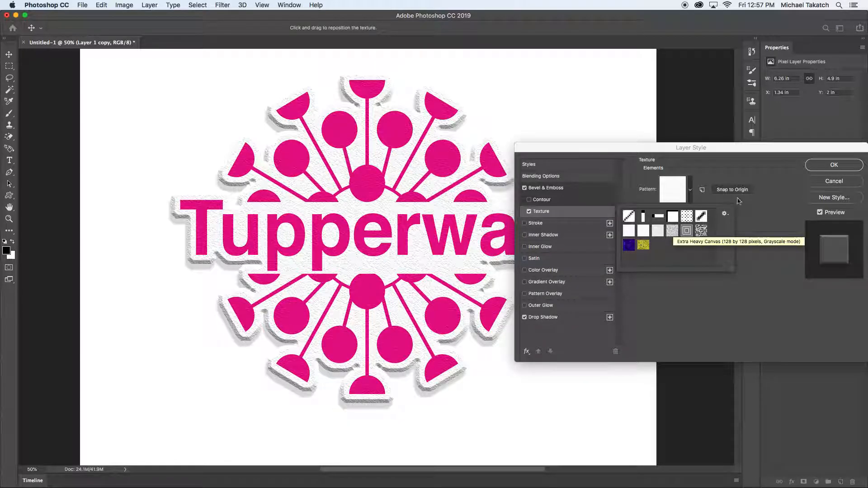
click(816, 166)
click(816, 166)
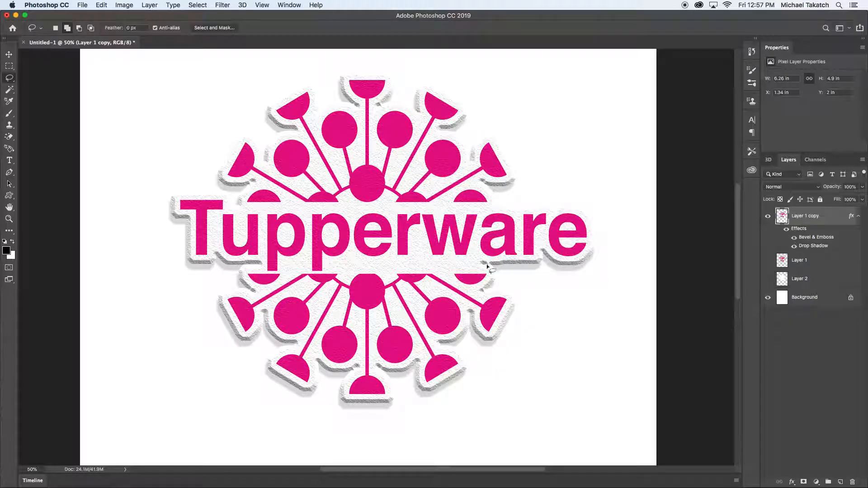
- Examine the textured logo in full-screen mode with the interface hidden and the artwork roughly centred
key(super+minus)
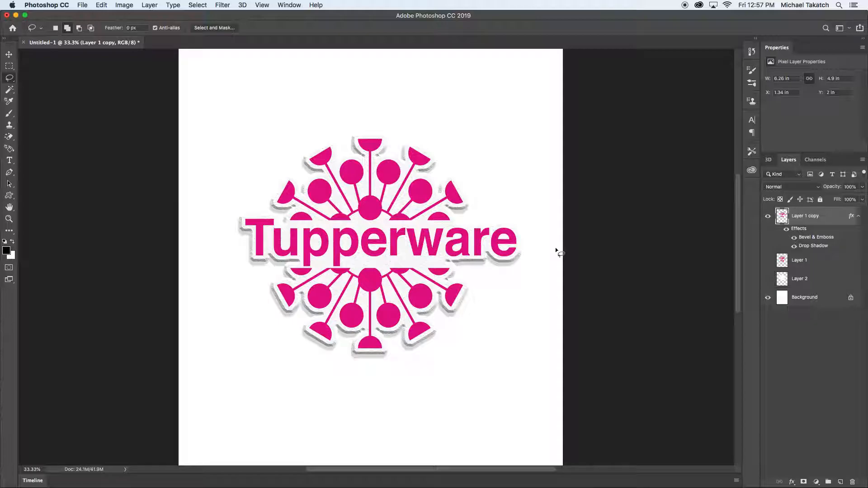
key(super+plus)
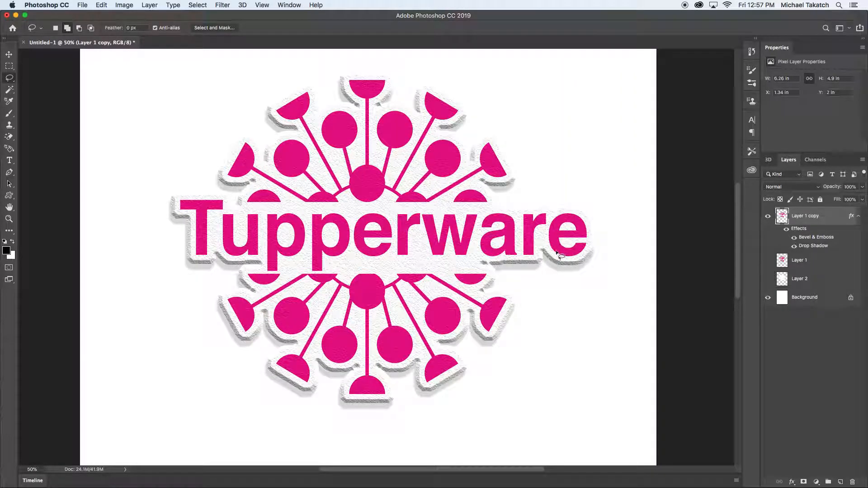
key(Tab)
key(f)
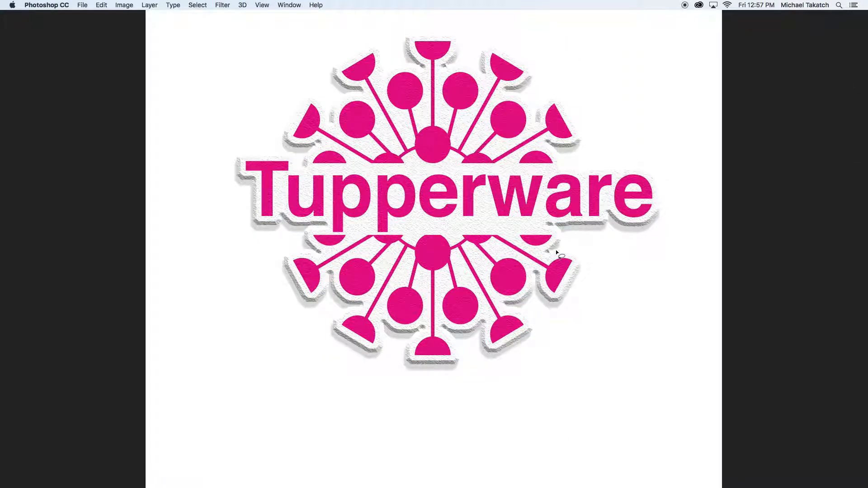
key(f)
drag(481, 186, 434, 230)
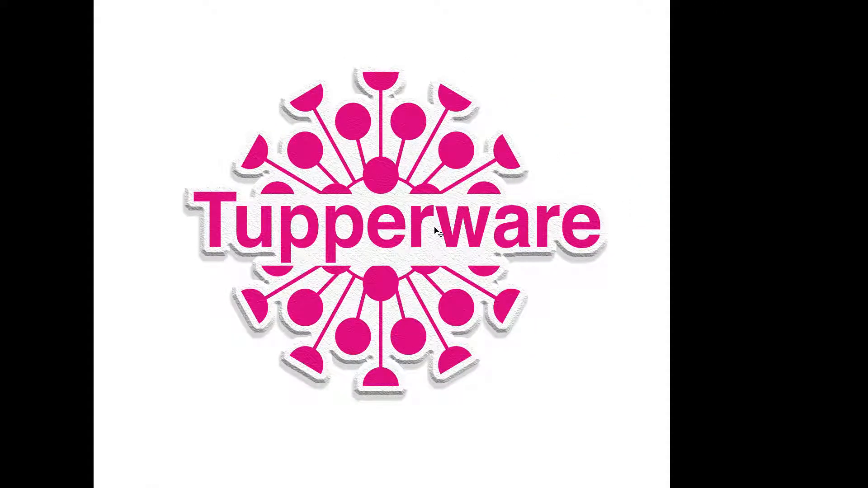